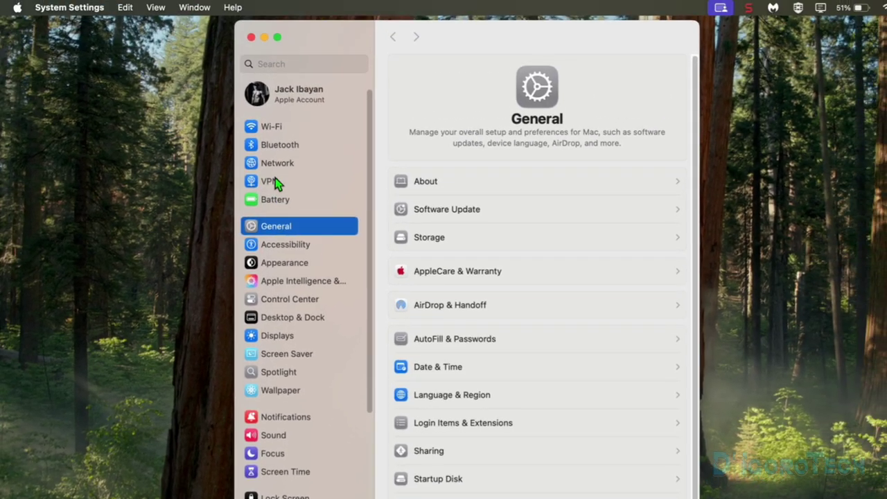
Check the AX88179B adapter's DHCP-assigned IP details in Network, then return to the services list
{"action": "left_click", "coordinate": [275, 167]}
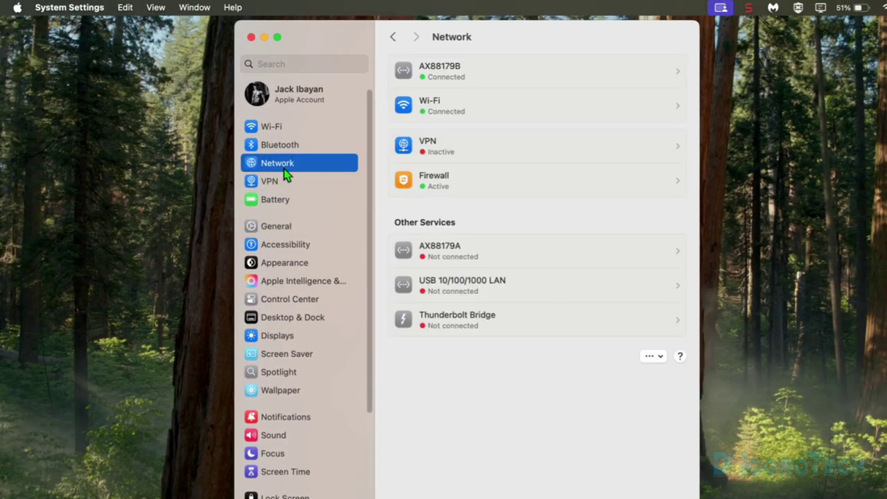
{"action": "left_click", "coordinate": [447, 82]}
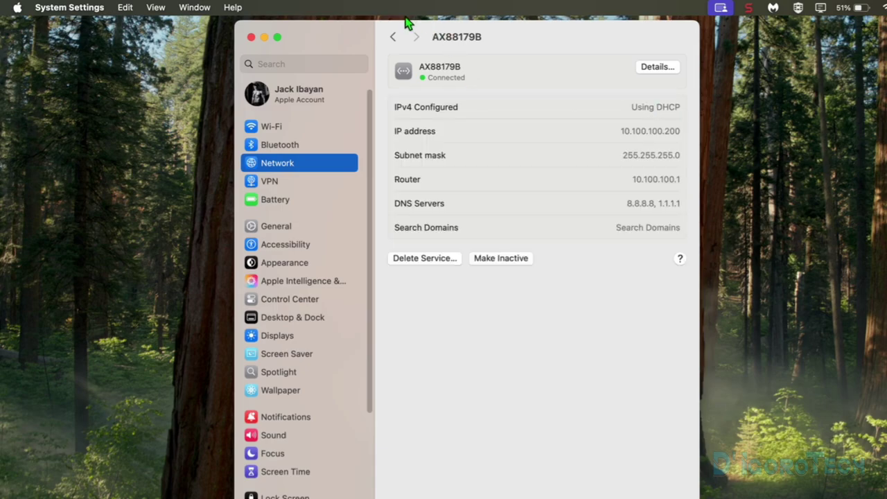
{"action": "left_click", "coordinate": [394, 38]}
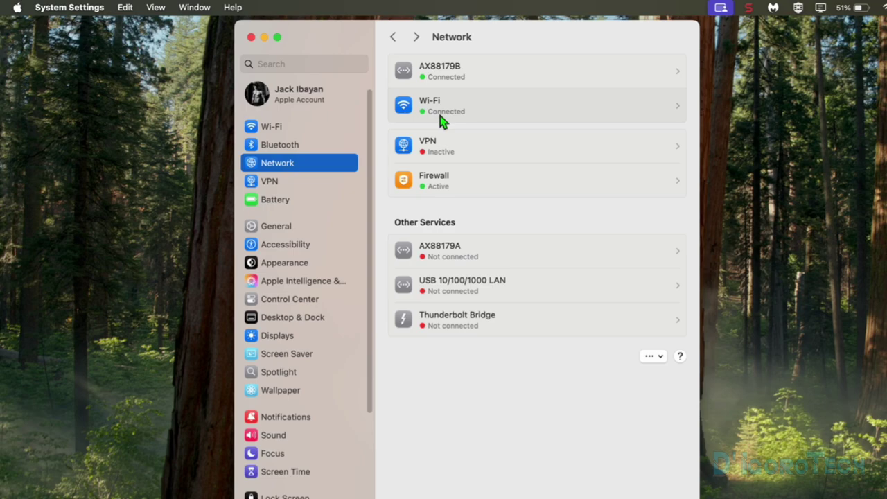
{"action": "left_click", "coordinate": [442, 121]}
Show the Wi-Fi network's TCP/IP details (DHCP, 192.168.0.23) and the Configure IPv4 choices
{"action": "left_click", "coordinate": [651, 112]}
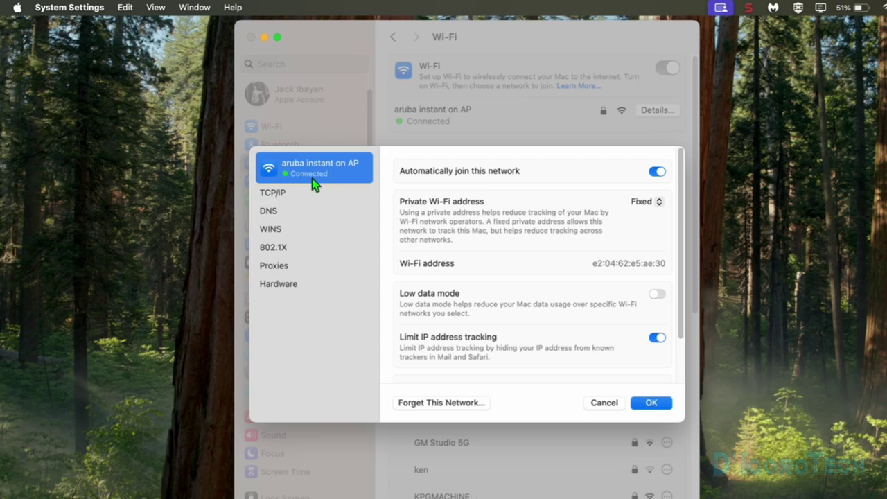
{"action": "left_click", "coordinate": [291, 197]}
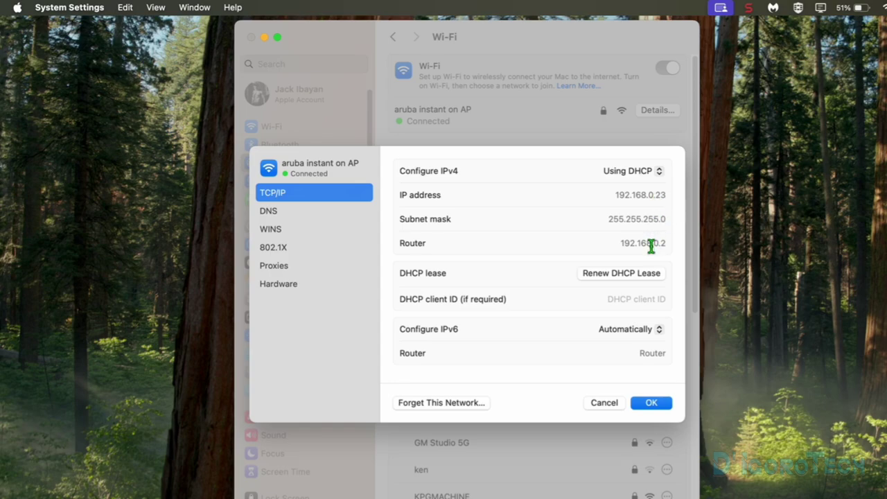
{"action": "left_click_drag", "start_coordinate": [616, 196], "coordinate": [656, 199]}
{"action": "key", "text": "Tab"}
{"action": "key", "text": "Tab"}
{"action": "left_click", "coordinate": [635, 173]}
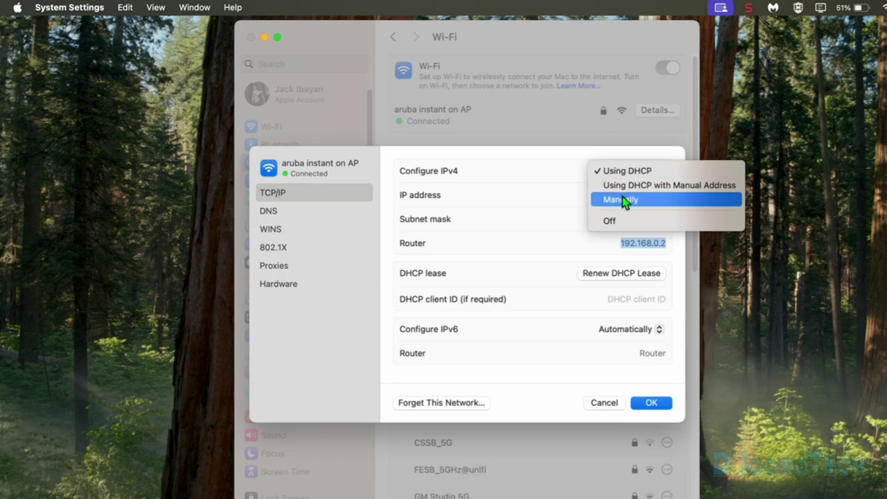
Set the Wi-Fi network's Configure IPv4 option to Manually
{"action": "left_click", "coordinate": [622, 200]}
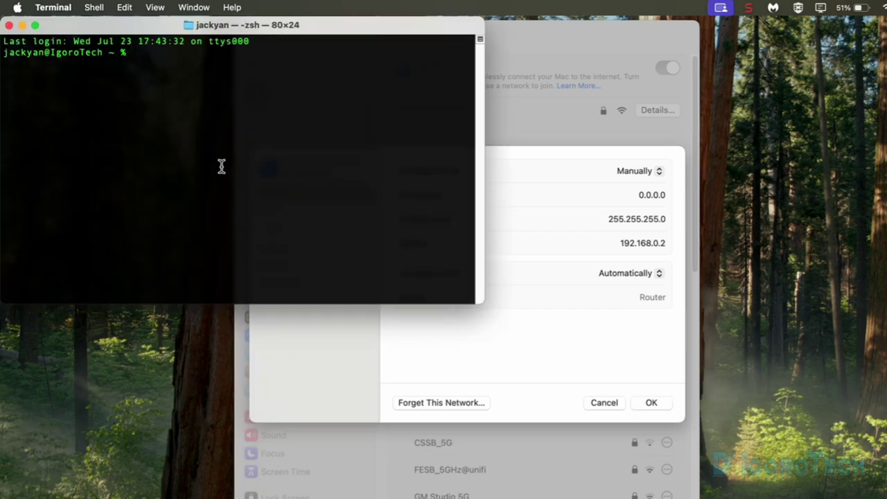
Ping 192.168.0.100 (no replies) and router 192.168.0.2 (0% loss) from Terminal
{"action": "type", "text": "ping 192.168"}
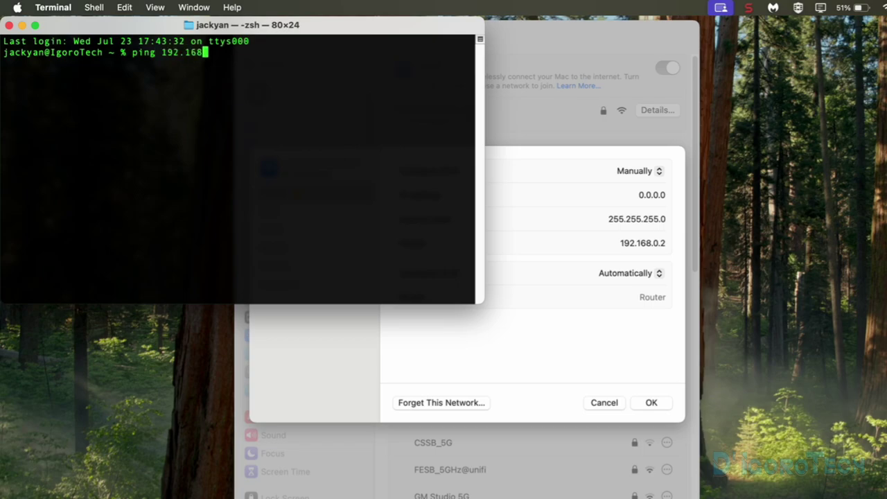
{"action": "type", "text": ".0.100"}
{"action": "key", "text": "Return"}
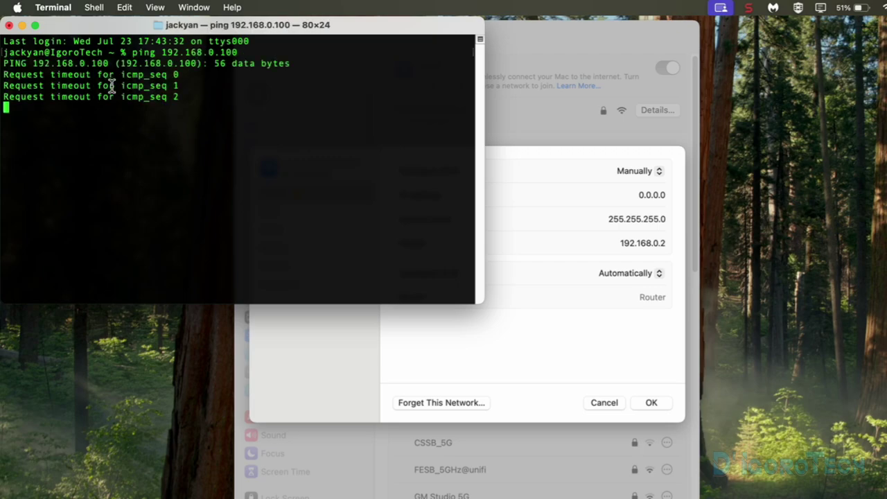
{"action": "key", "text": "ctrl+c"}
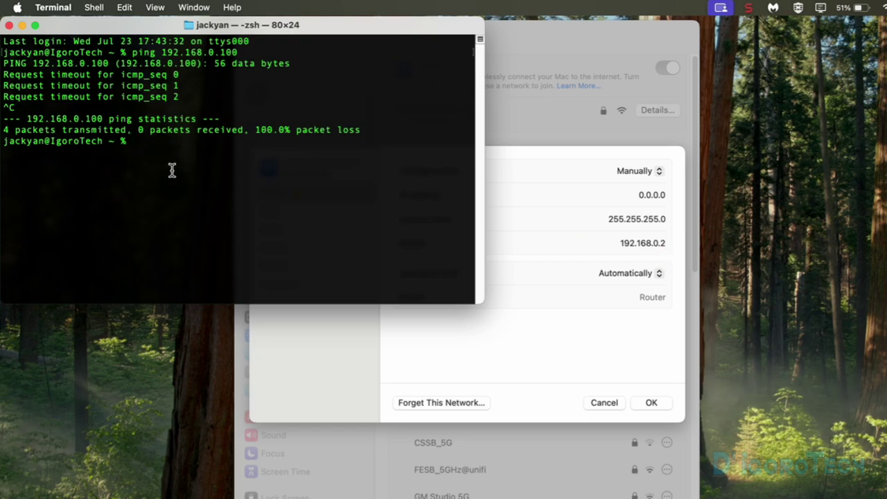
{"action": "type", "text": "ping 192.168.0.2"}
{"action": "key", "text": "Return"}
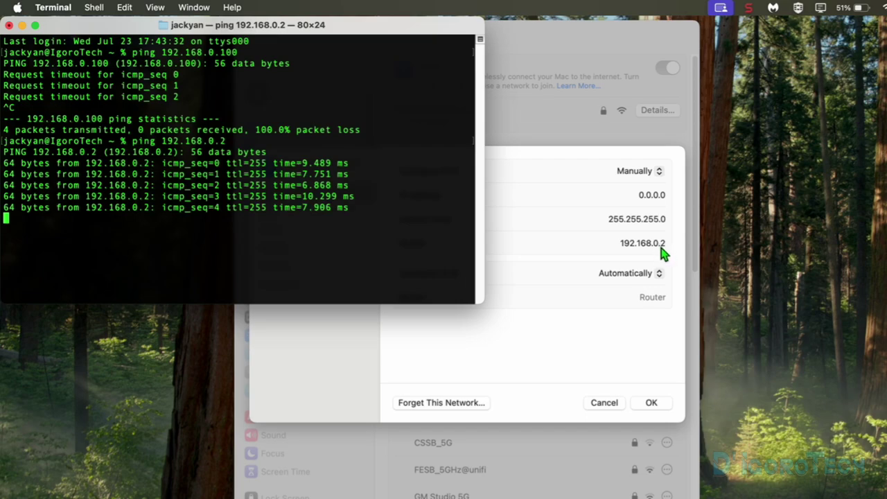
{"action": "key", "text": "ctrl+c"}
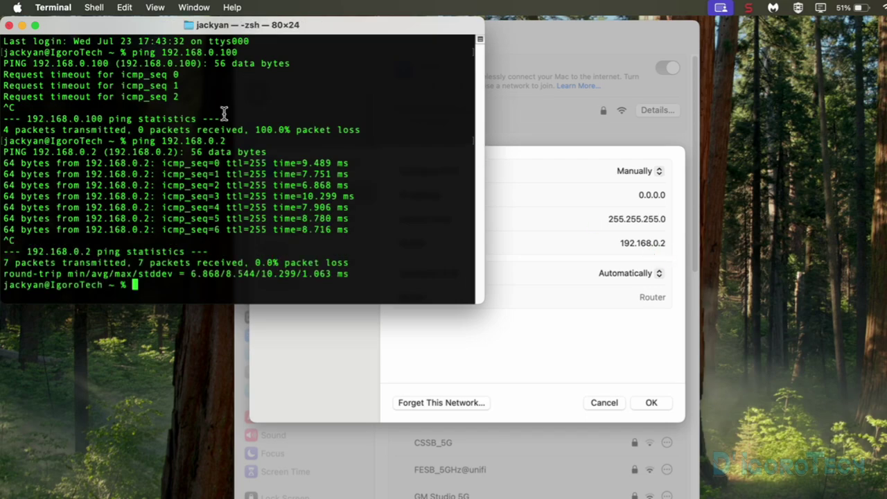
{"action": "left_click_drag", "start_coordinate": [220, 52], "coordinate": [244, 54]}
With IPv4 kept on Manually, enter 192.168.0.100 as the Wi-Fi IP address
{"action": "left_click", "coordinate": [22, 25]}
{"action": "left_click", "coordinate": [637, 196]}
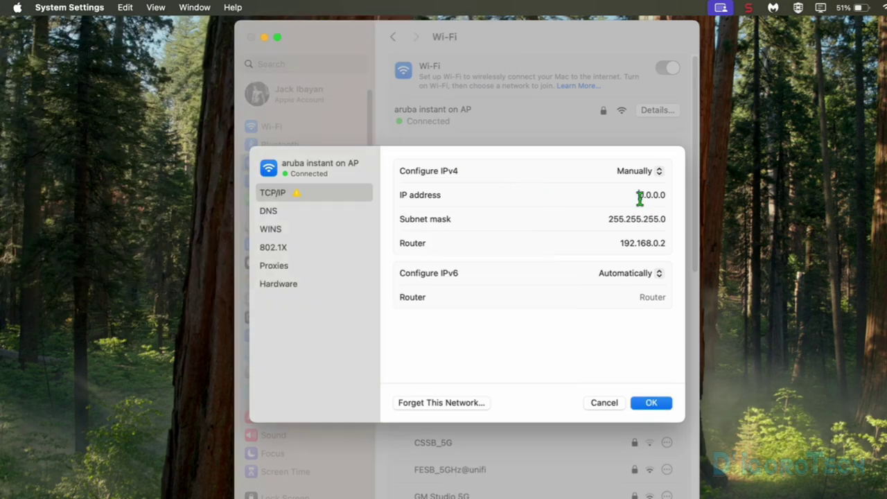
{"action": "left_click", "coordinate": [641, 171]}
{"action": "left_click", "coordinate": [639, 175]}
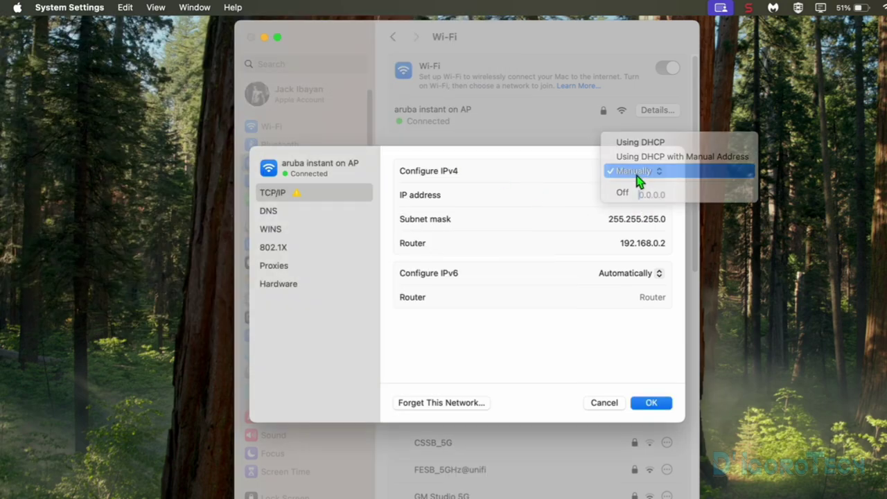
{"action": "double_click", "coordinate": [655, 197]}
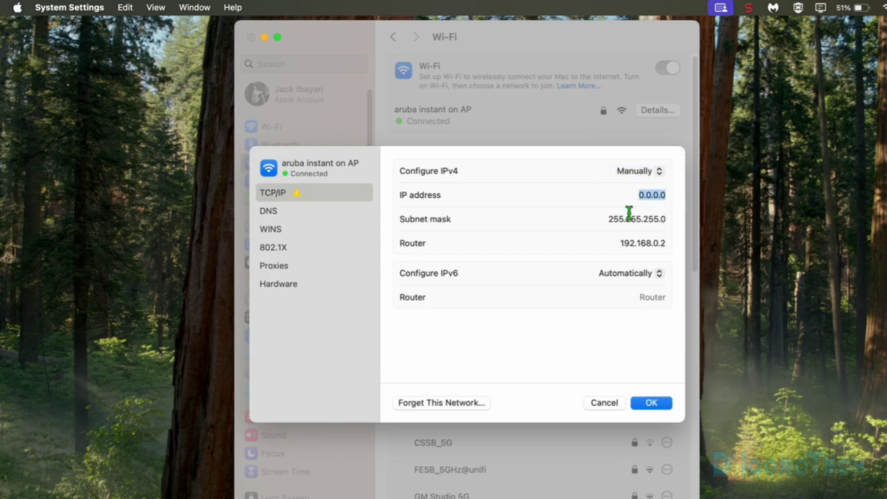
{"action": "type", "text": "192"}
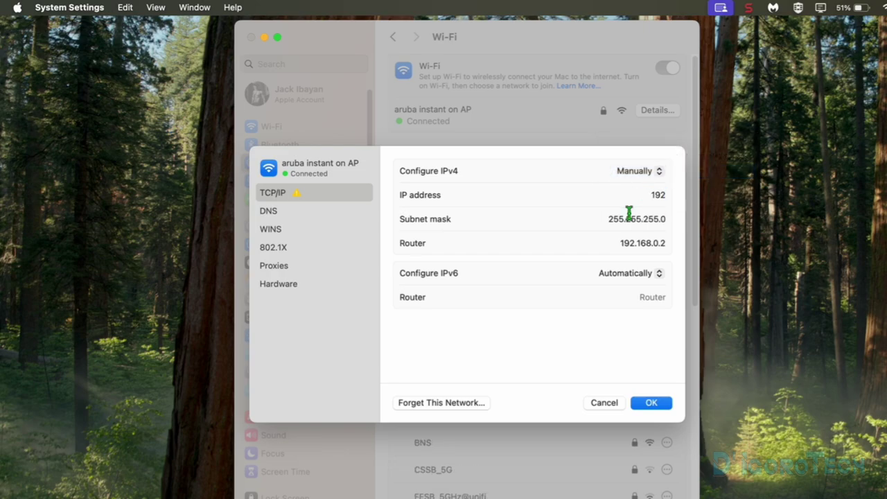
{"action": "type", "text": ".168.0.100"}
{"action": "left_click", "coordinate": [463, 227]}
{"action": "key", "text": "Tab"}
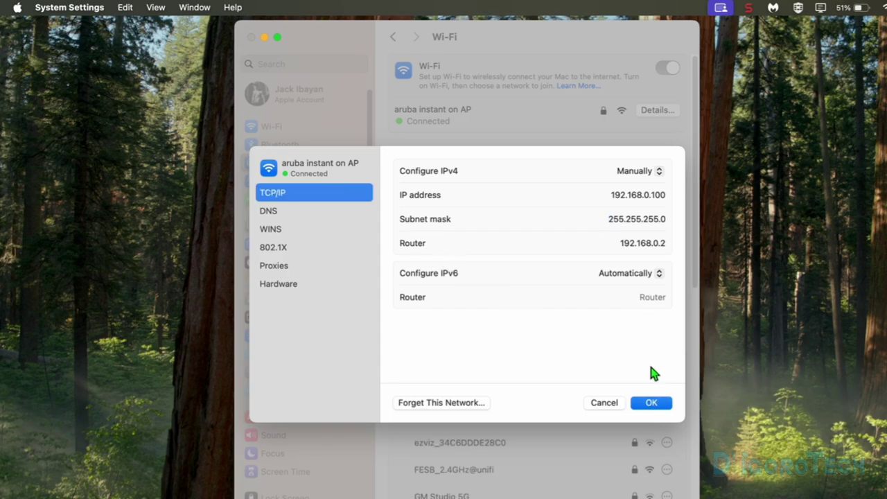
Save the Wi-Fi TCP/IP changes and reopen its TCP/IP details showing 192.168.0.100
{"action": "left_click", "coordinate": [652, 403]}
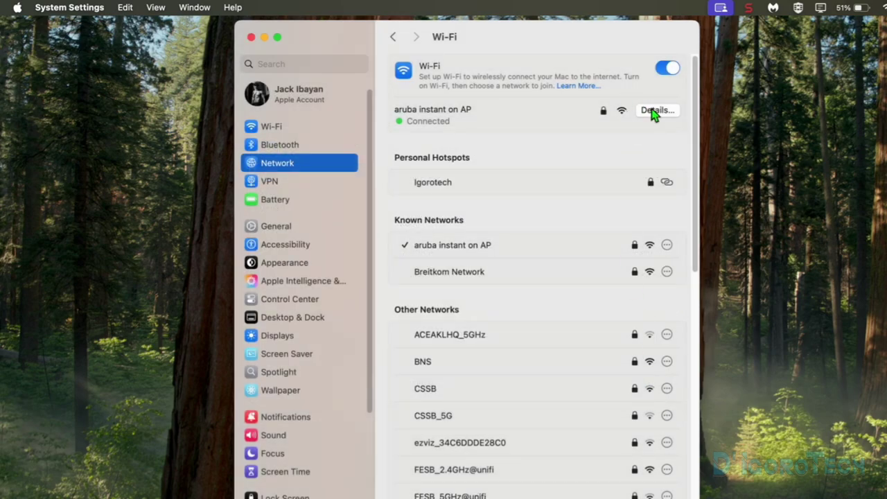
{"action": "left_click", "coordinate": [651, 110]}
{"action": "left_click", "coordinate": [282, 194]}
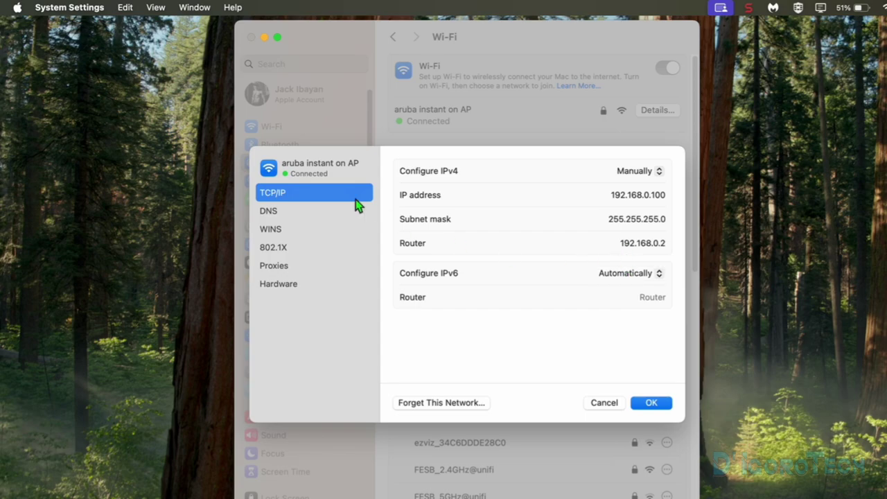
Show the Wi-Fi network's DNS settings, which list no servers yet
{"action": "left_click", "coordinate": [265, 211]}
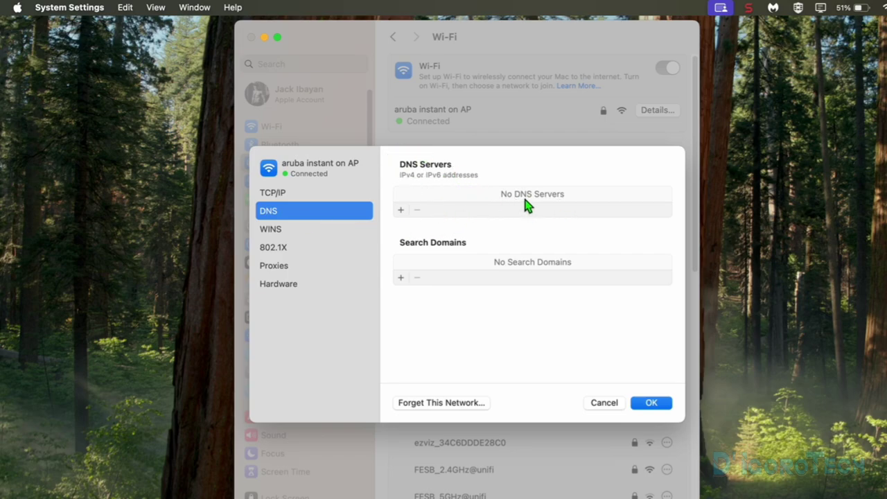
Add DNS servers 8.8.8.8 and 1.1.1.1 to the Wi-Fi network
{"action": "left_click", "coordinate": [401, 210]}
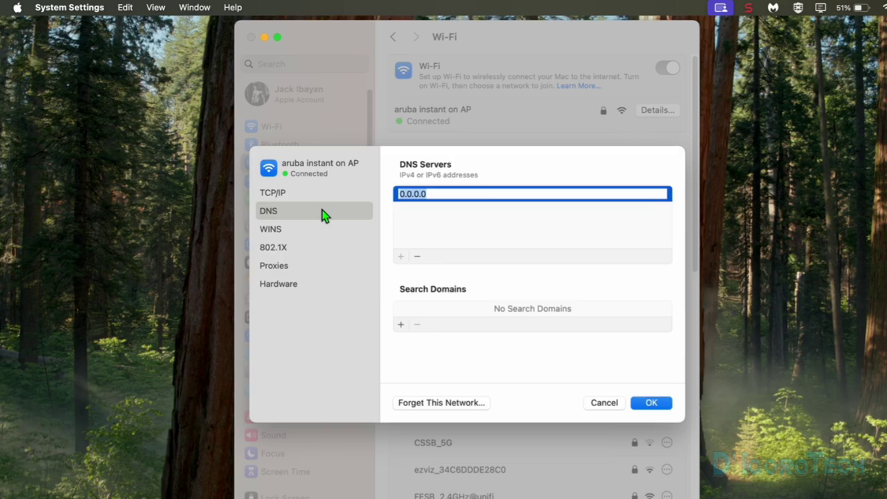
{"action": "type", "text": "8.8.8.8"}
{"action": "left_click", "coordinate": [492, 229]}
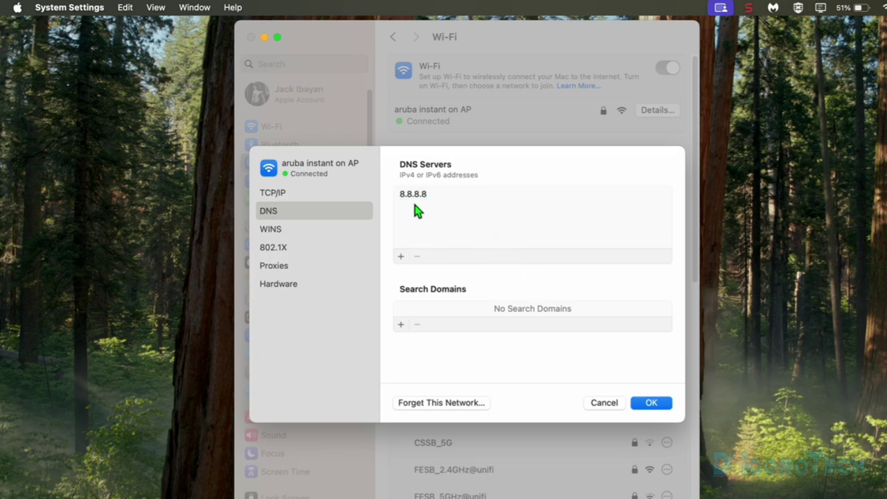
{"action": "left_click", "coordinate": [401, 255]}
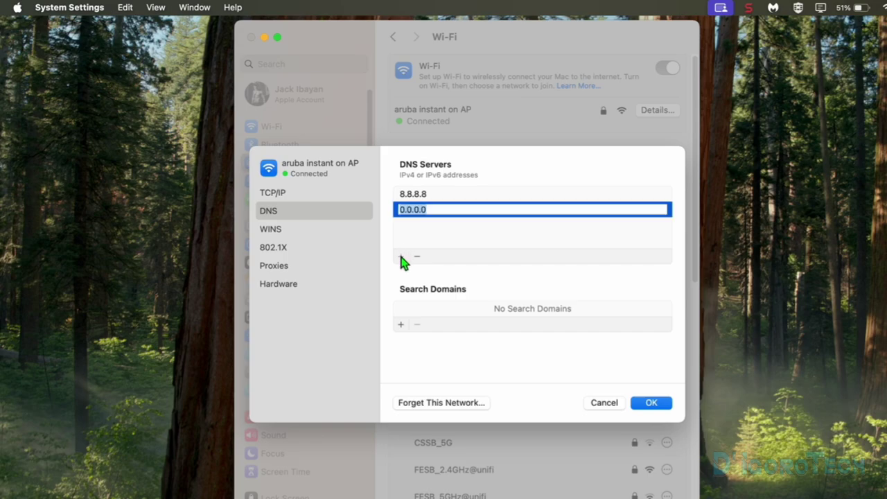
{"action": "type", "text": "1.1.1.1"}
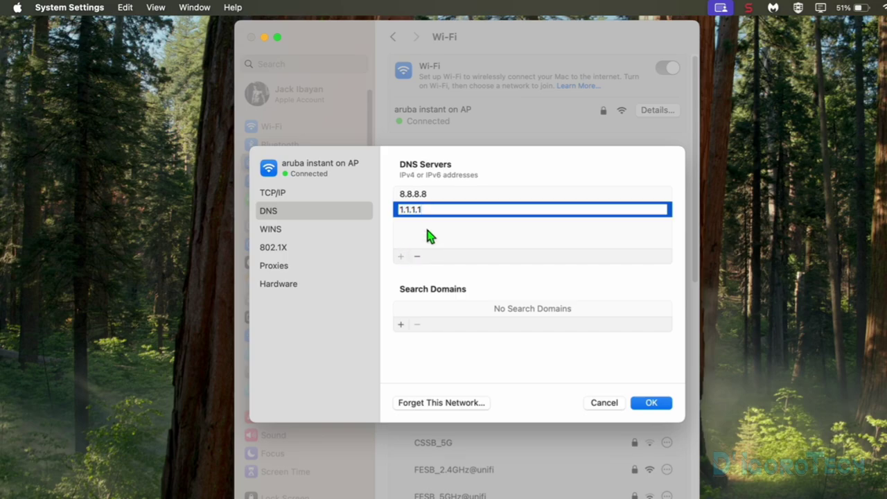
{"action": "left_click", "coordinate": [434, 236]}
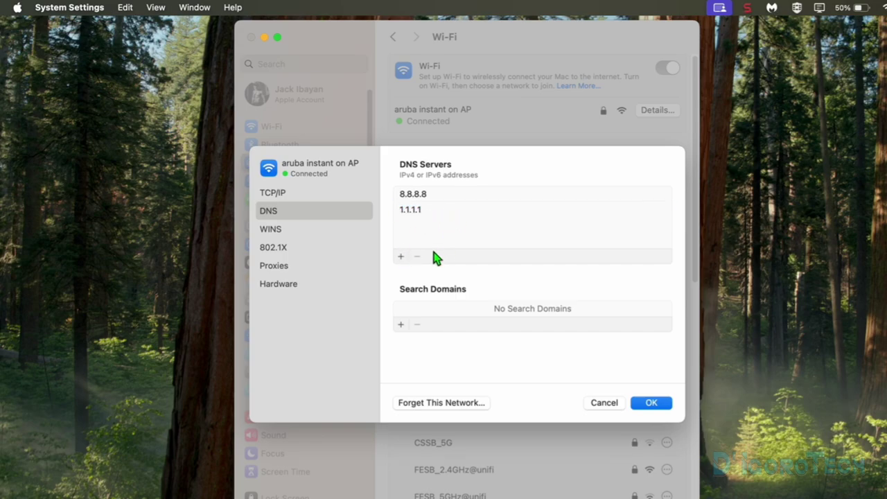
Remove the extra third DNS entry 8.8.4.4, leaving only 8.8.8.8 and 1.1.1.1
{"action": "left_click", "coordinate": [402, 257]}
{"action": "type", "text": ".8.4.4"}
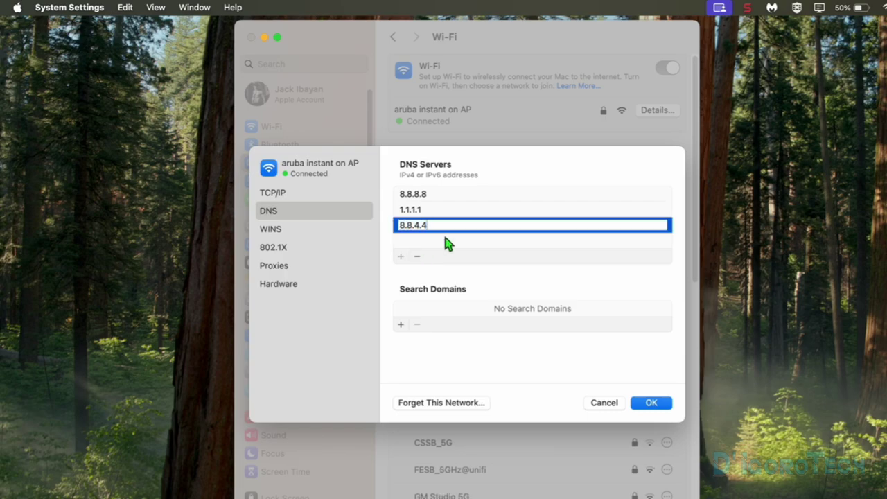
{"action": "key", "text": "Return"}
{"action": "left_click", "coordinate": [415, 226]}
{"action": "left_click", "coordinate": [417, 226]}
{"action": "left_click", "coordinate": [419, 237]}
{"action": "left_click", "coordinate": [420, 231]}
{"action": "left_click", "coordinate": [421, 232]}
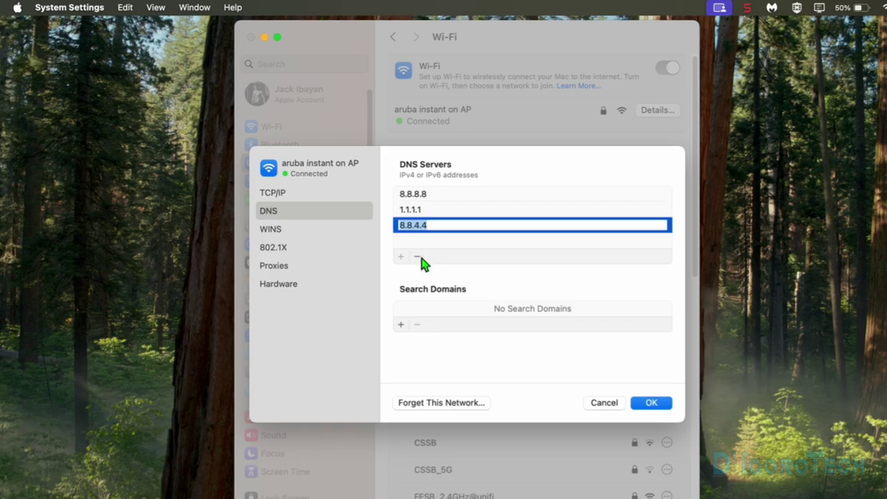
{"action": "left_click", "coordinate": [417, 257]}
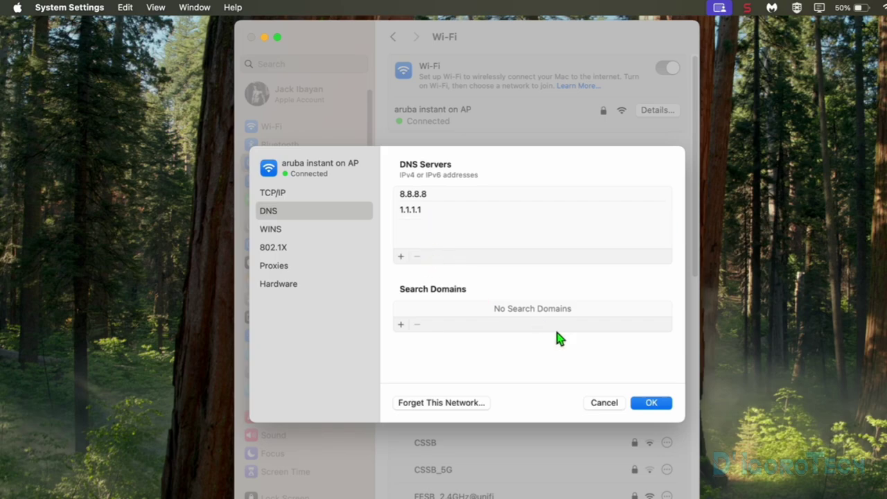
Save the DNS changes, recheck the Wi-Fi TCP/IP and DNS details, and return to Network
{"action": "left_click", "coordinate": [652, 404]}
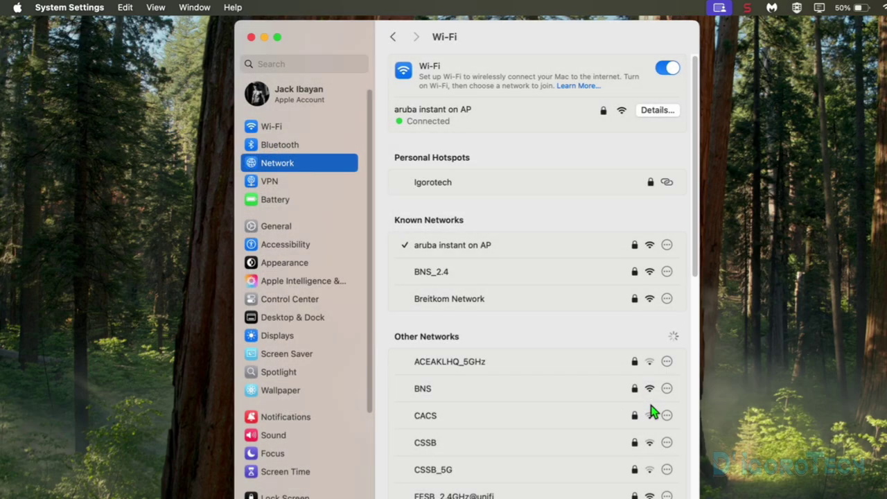
{"action": "left_click", "coordinate": [660, 115]}
{"action": "left_click", "coordinate": [315, 194]}
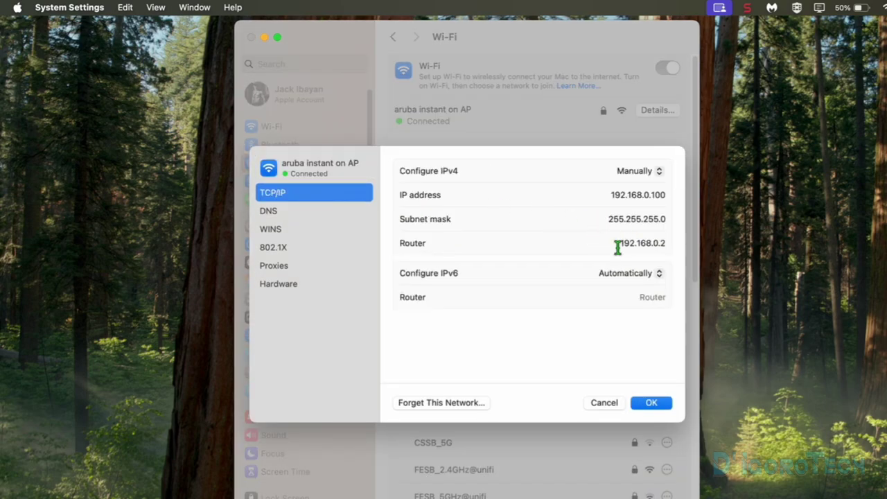
{"action": "left_click", "coordinate": [302, 209]}
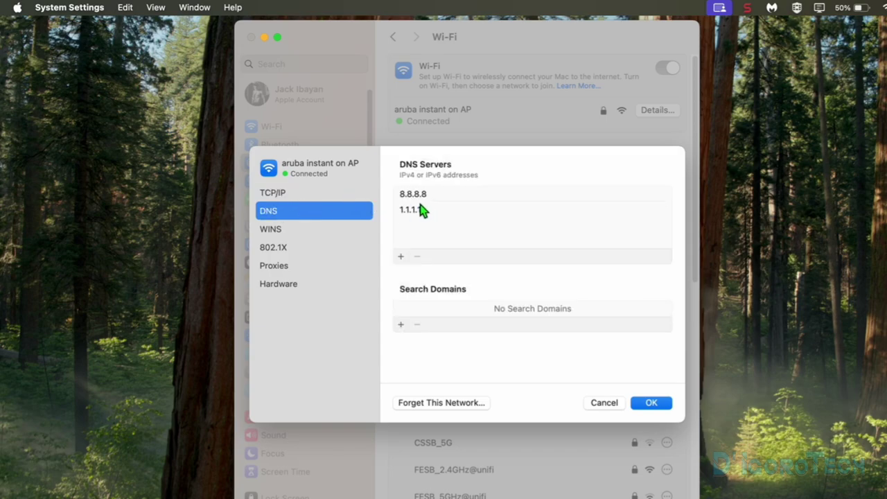
{"action": "left_click", "coordinate": [604, 402]}
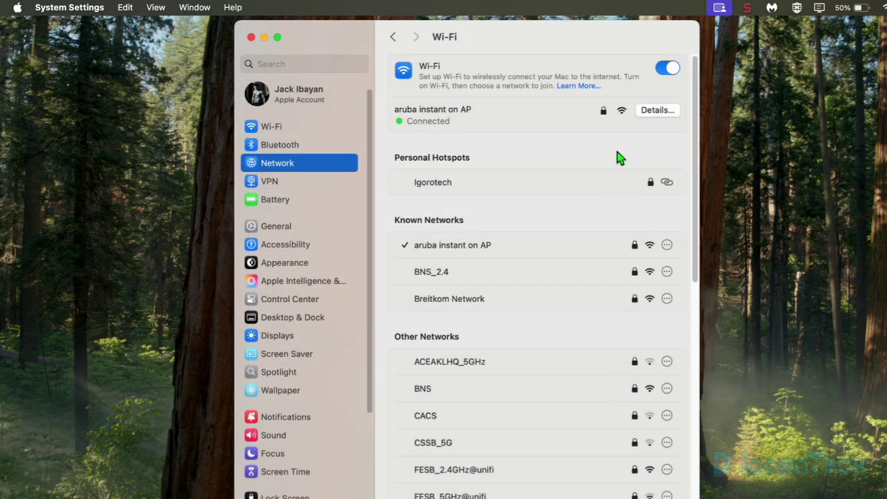
{"action": "left_click", "coordinate": [392, 37]}
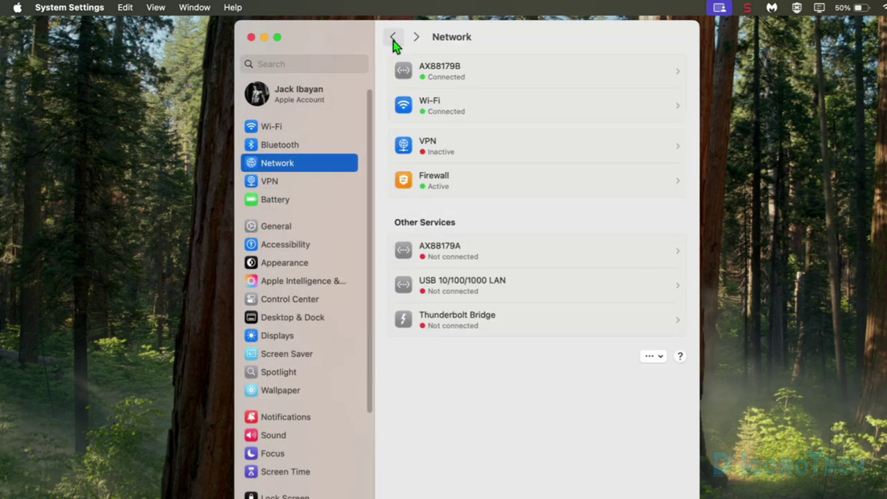
Open the AX88179B adapter's details, showing DHCP address 10.100.100.200
{"action": "left_click", "coordinate": [446, 79]}
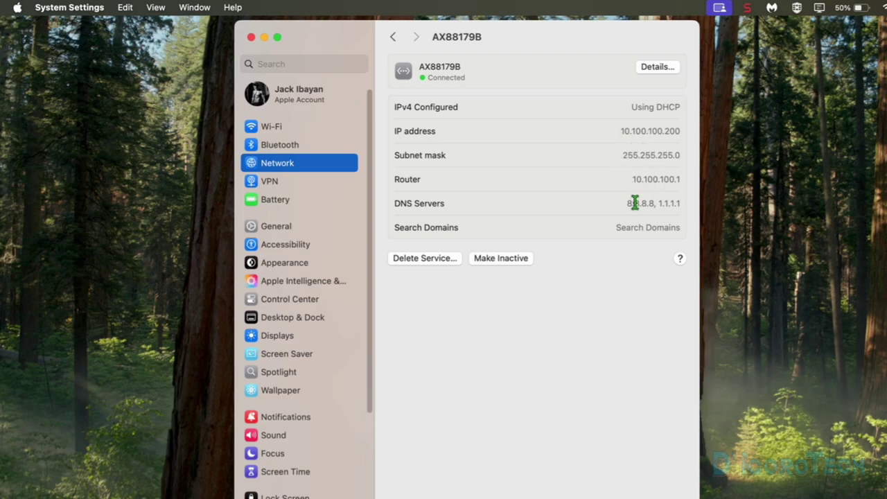
{"action": "key", "text": "super+Tab"}
Ping 10.100.100.100 in Terminal (100% packet loss), then minimize Terminal
{"action": "type", "text": "ping 10.1"}
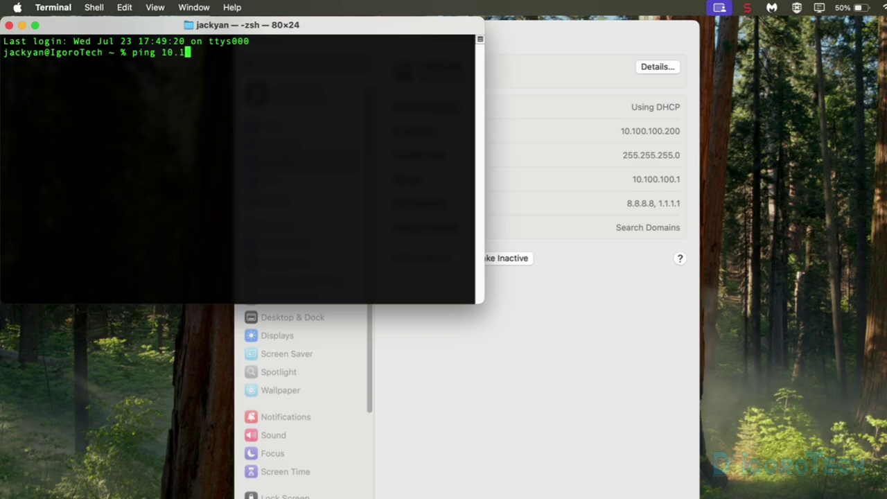
{"action": "type", "text": "00.100.100"}
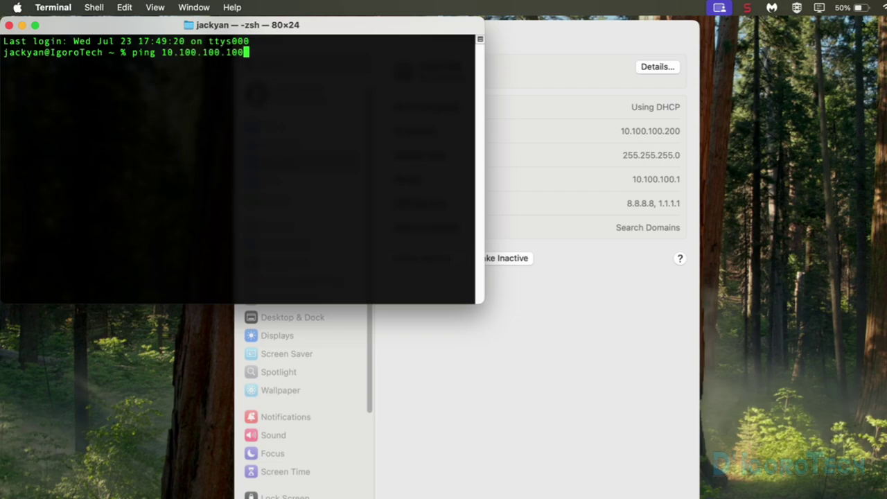
{"action": "key", "text": "Return"}
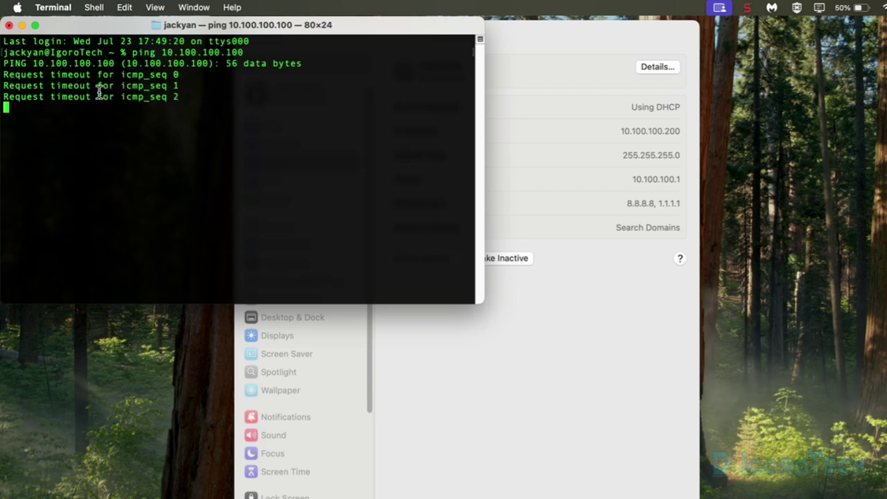
{"action": "key", "text": "ctrl+c"}
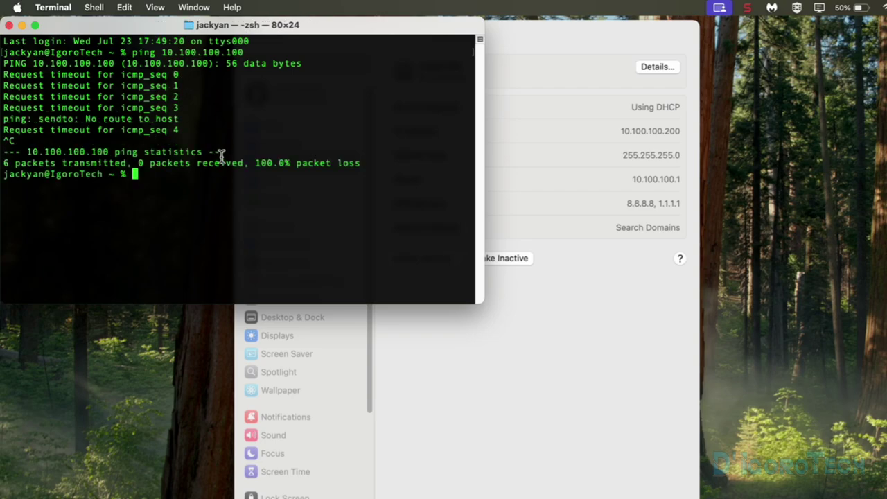
{"action": "key", "text": "super+m"}
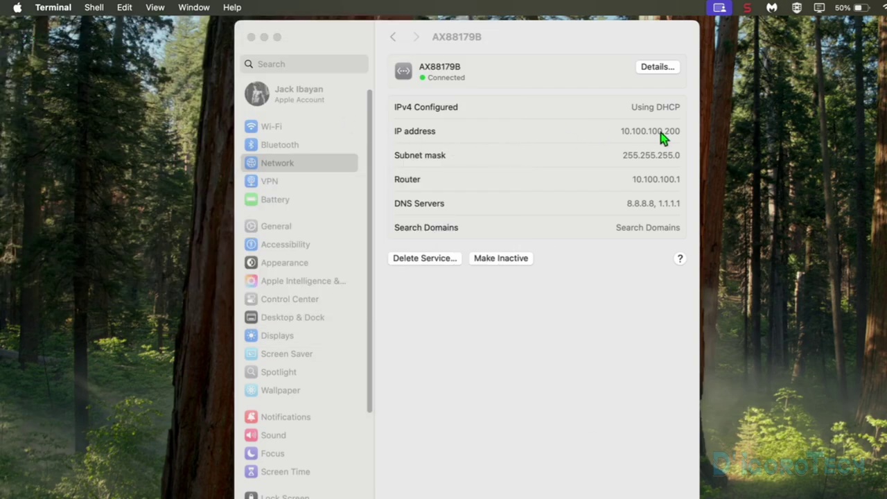
Switch the AX88179B adapter's IPv4 to Manually with IP address 10.100.100.100 and save
{"action": "left_click", "coordinate": [655, 66]}
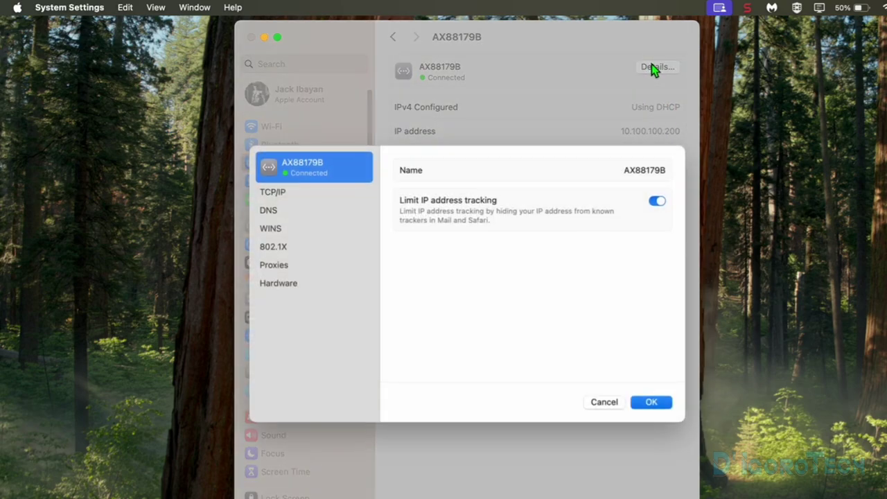
{"action": "left_click", "coordinate": [305, 193]}
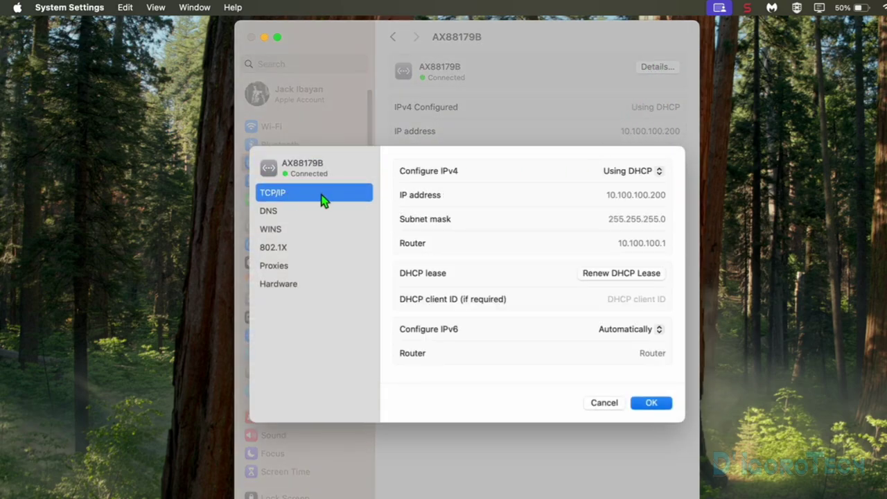
{"action": "left_click", "coordinate": [616, 171]}
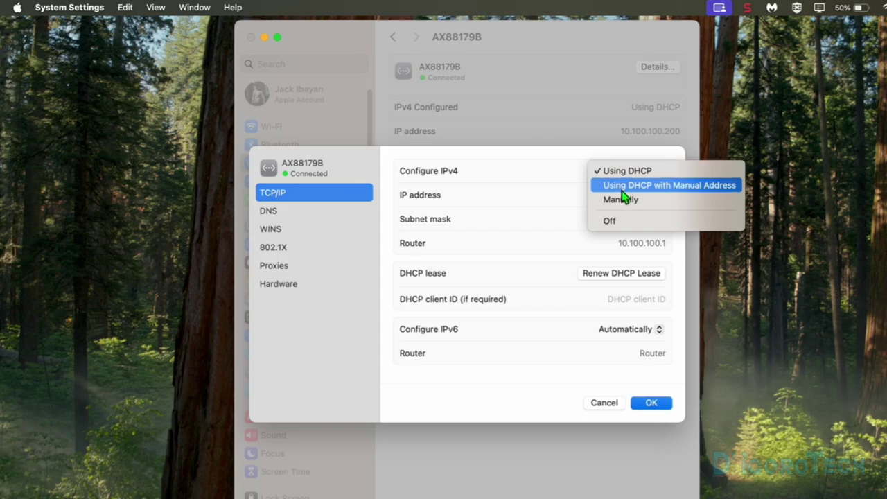
{"action": "left_click", "coordinate": [621, 200]}
{"action": "left_click", "coordinate": [664, 196]}
{"action": "type", "text": "10."}
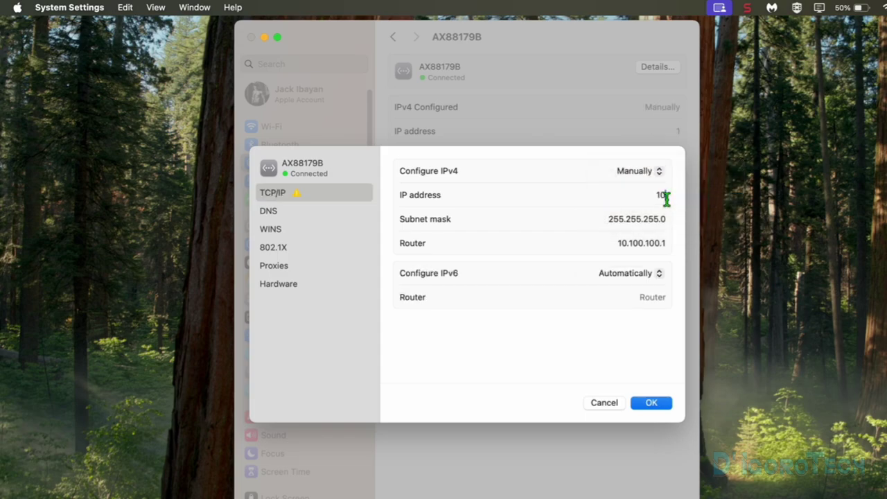
{"action": "type", "text": "100.100.100"}
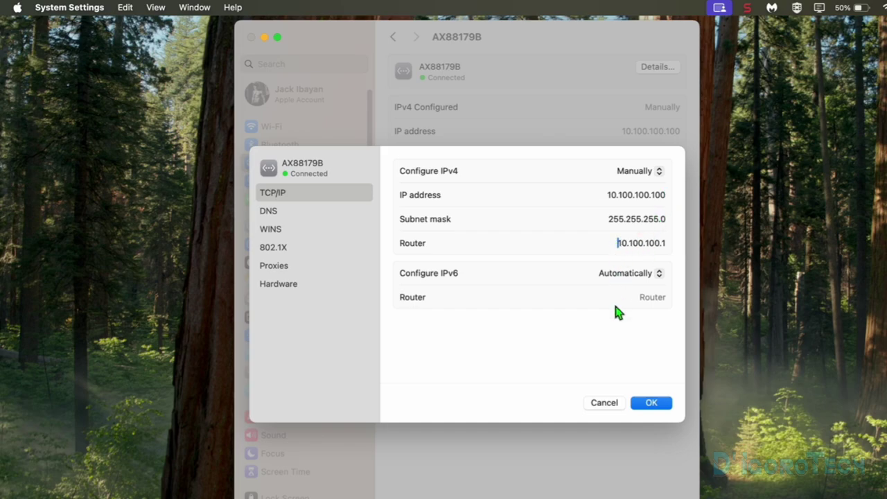
{"action": "left_click", "coordinate": [651, 402]}
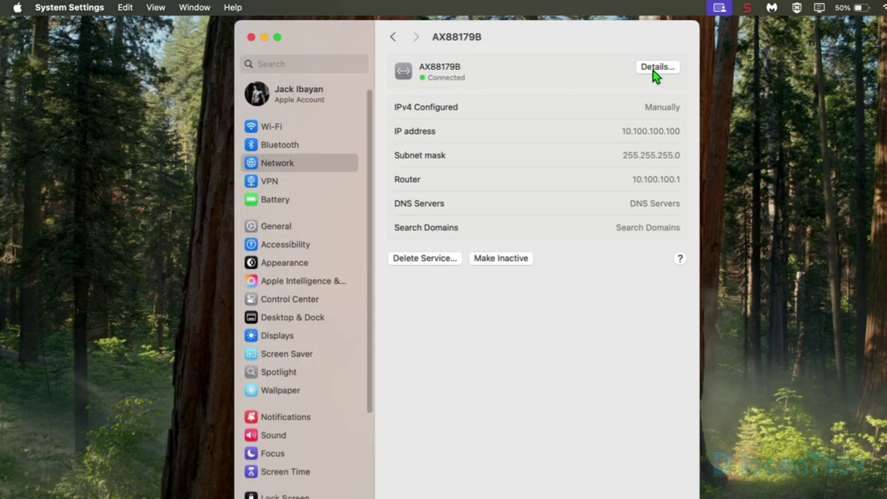
Add 8.8.8.8 and 1.1.1.1 to the AX88179B adapter's DNS server list and save
{"action": "left_click", "coordinate": [653, 70]}
{"action": "left_click", "coordinate": [287, 195]}
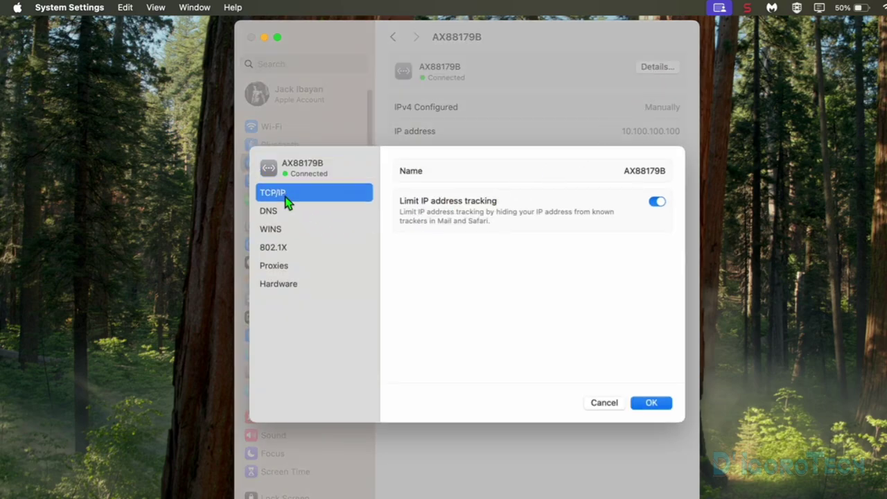
{"action": "left_click", "coordinate": [331, 210]}
{"action": "left_click", "coordinate": [402, 210]}
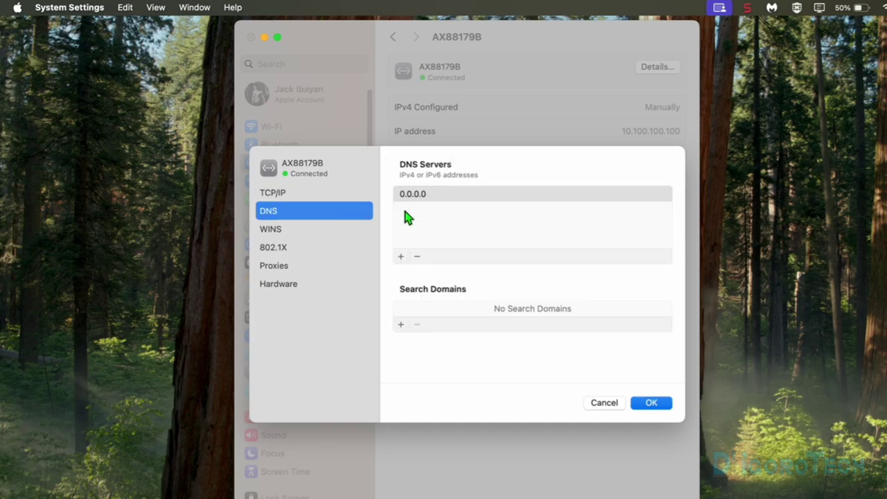
{"action": "type", "text": "8.8"}
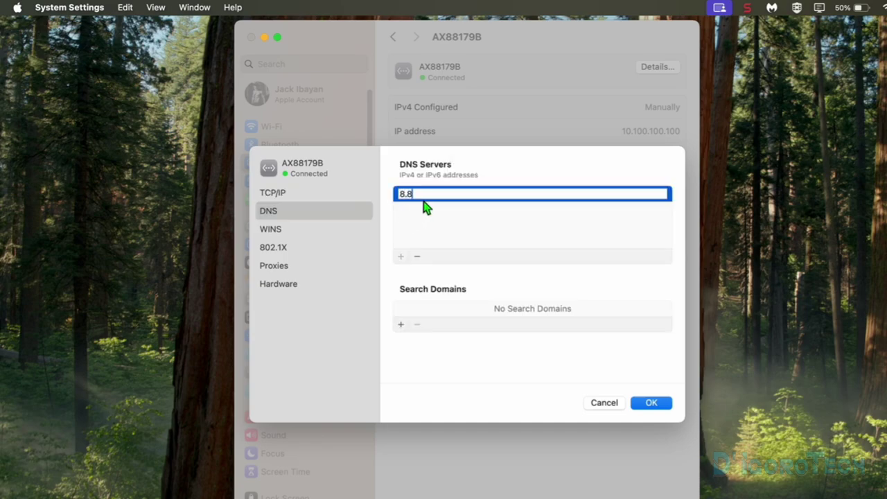
{"action": "key", "text": "Return"}
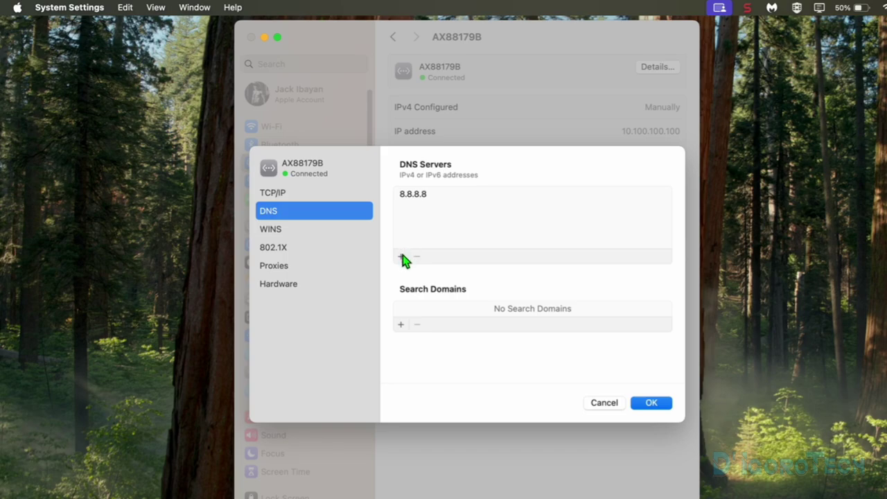
{"action": "left_click", "coordinate": [402, 256]}
{"action": "type", "text": "1.1.1.1"}
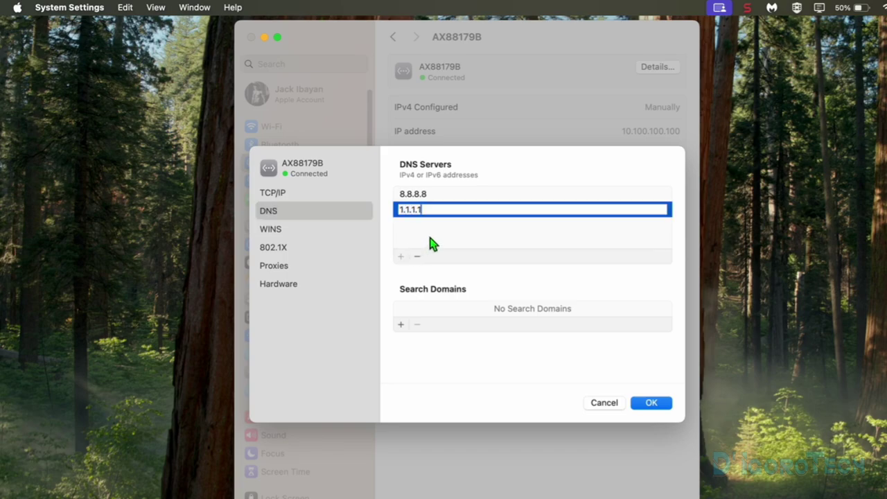
{"action": "key", "text": "Return"}
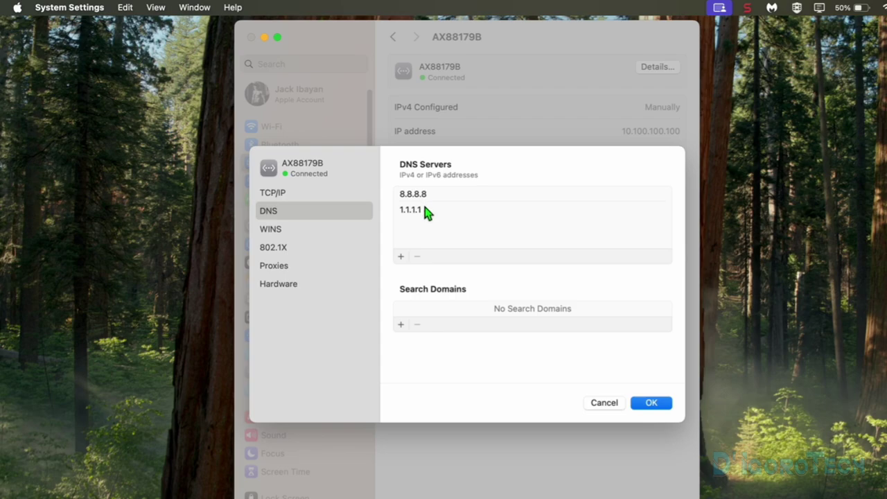
{"action": "left_click", "coordinate": [650, 404]}
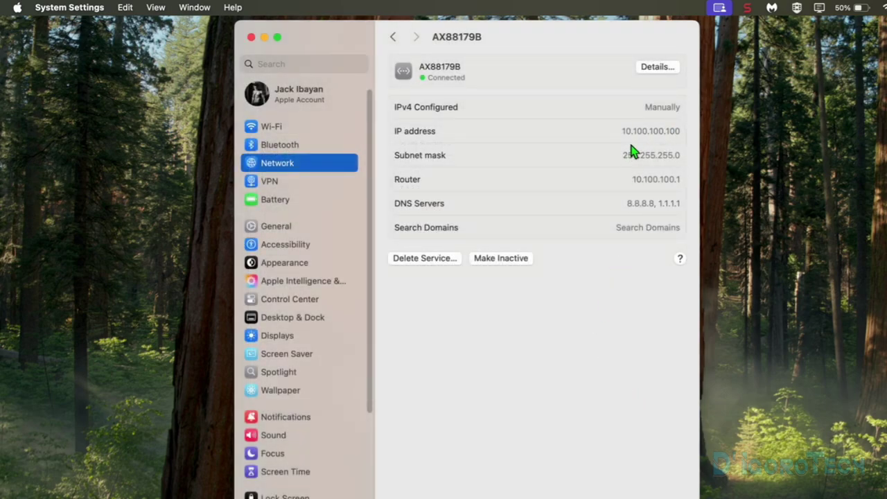